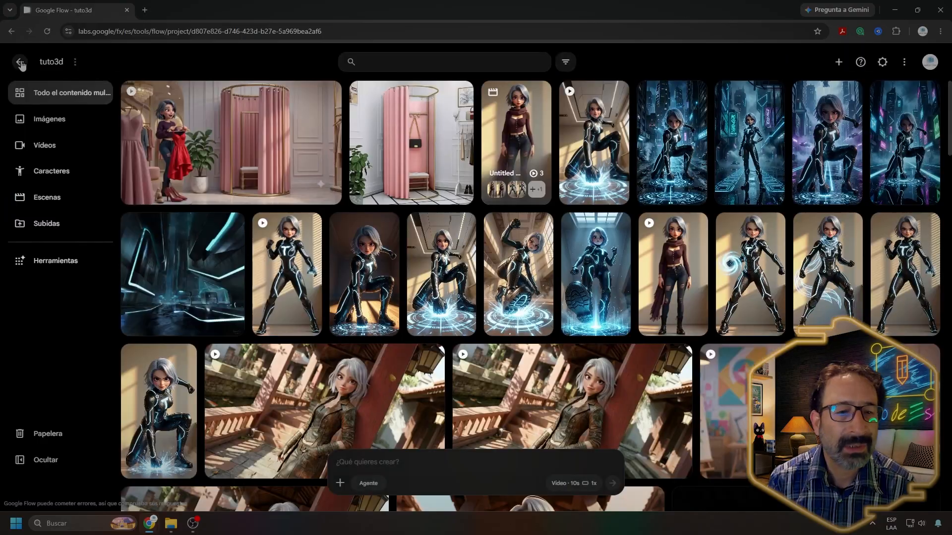
Open the Ania character and permanently delete its existing character sheet image
left_click(50, 173)
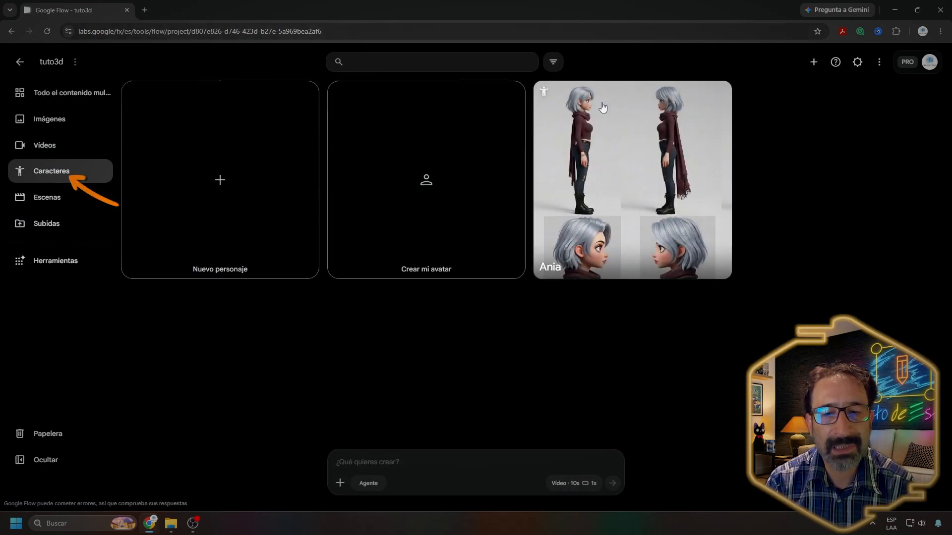
left_click(659, 183)
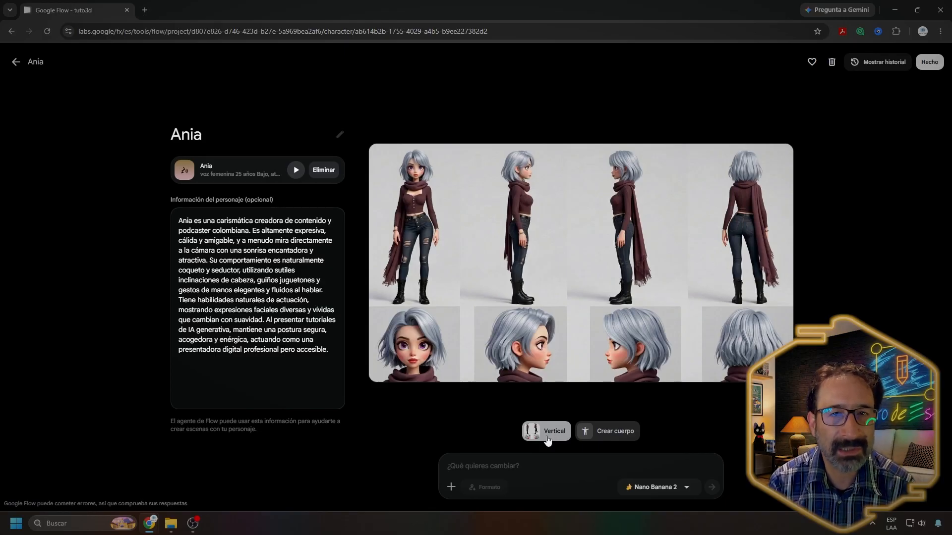
mouse_move(679, 237)
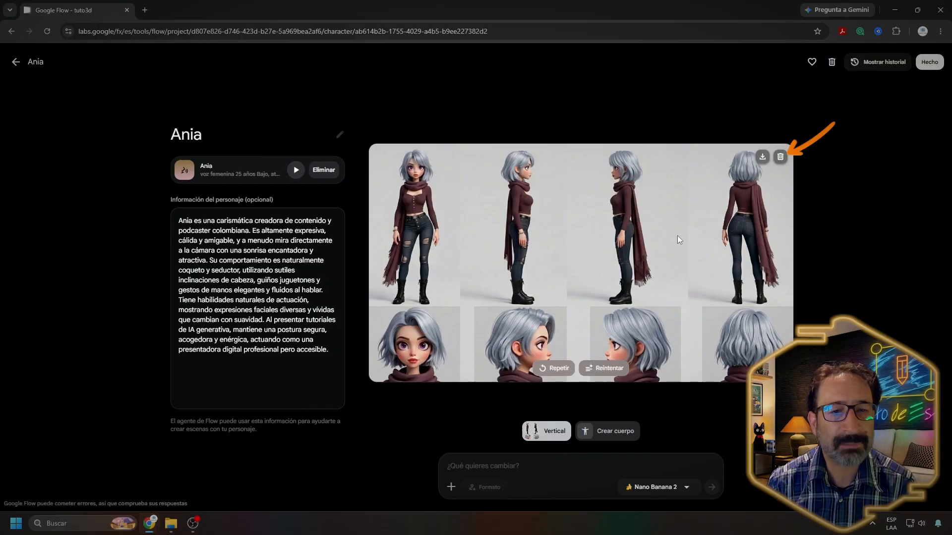
left_click(780, 158)
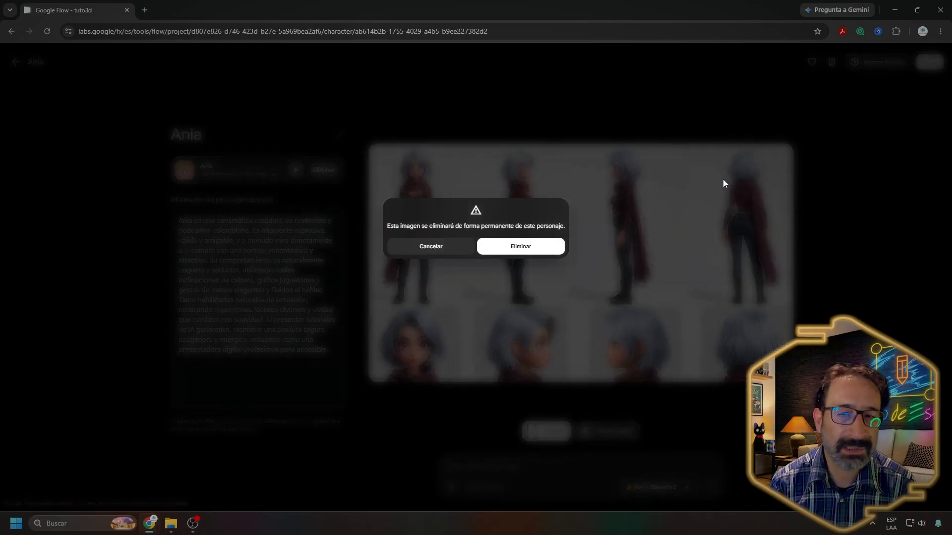
left_click(521, 248)
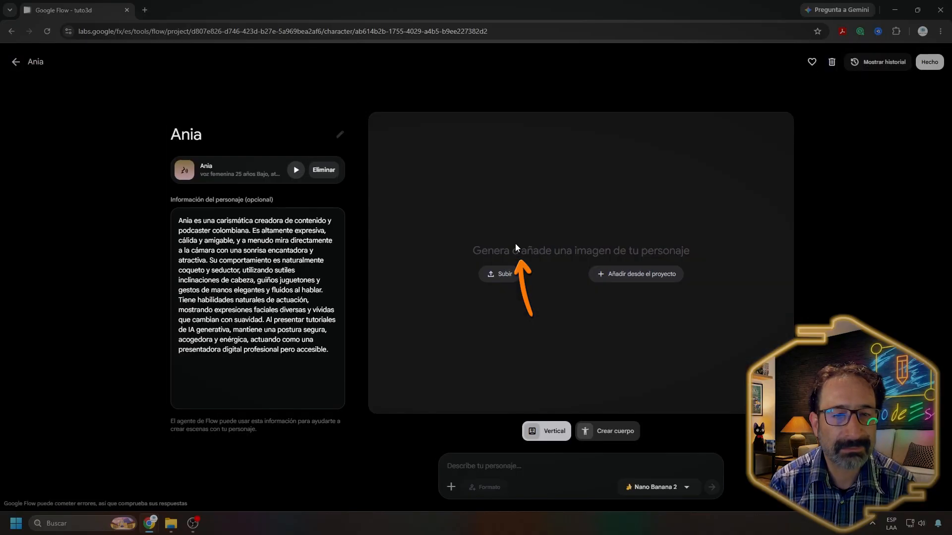
Add the project image 00016-2986811651.png to the character as its portrait image
left_click(630, 278)
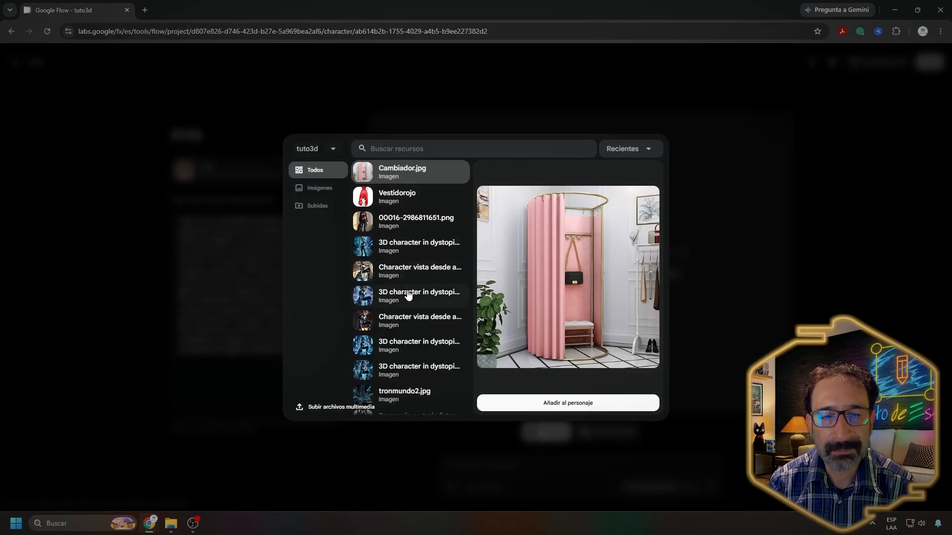
left_click(319, 188)
scroll(406, 223, "down", 10)
scroll(404, 284, "down", 15)
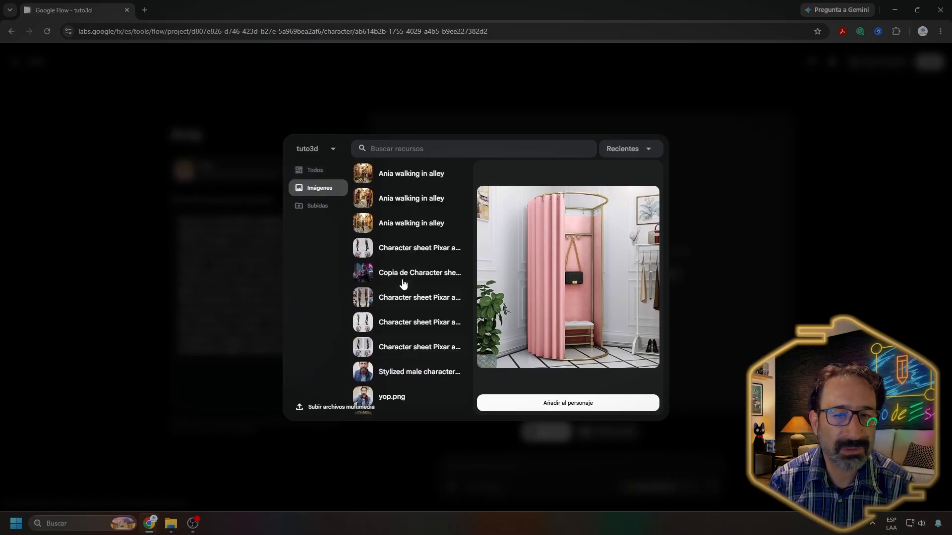
scroll(399, 283, "up", 20)
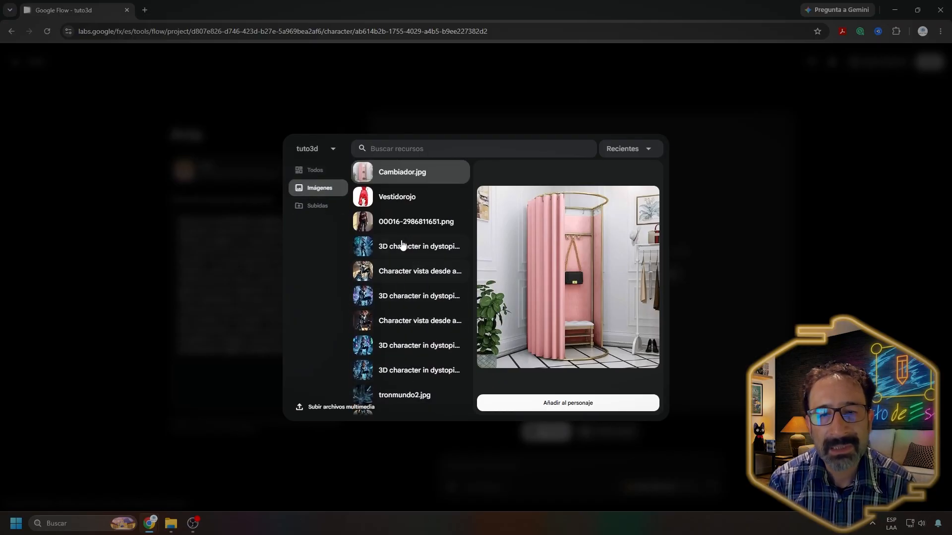
left_click(404, 229)
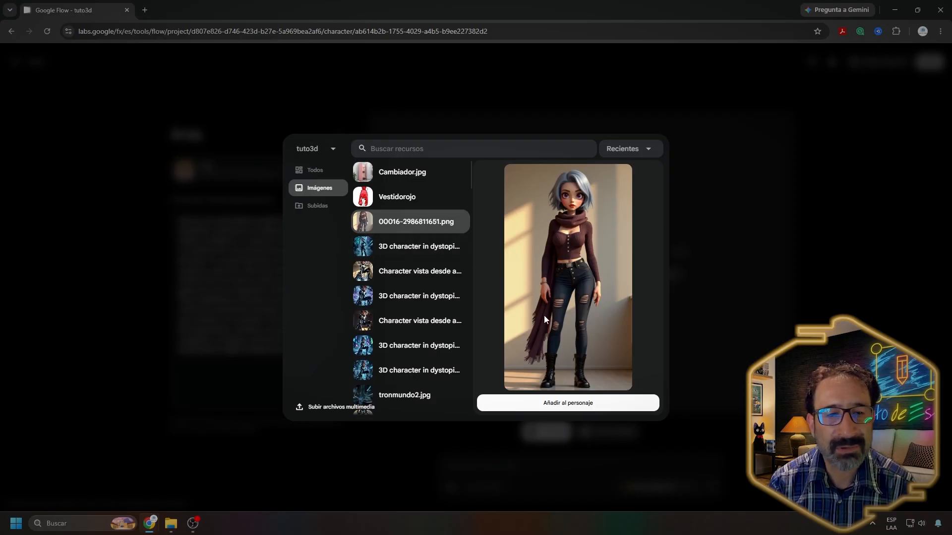
left_click(575, 404)
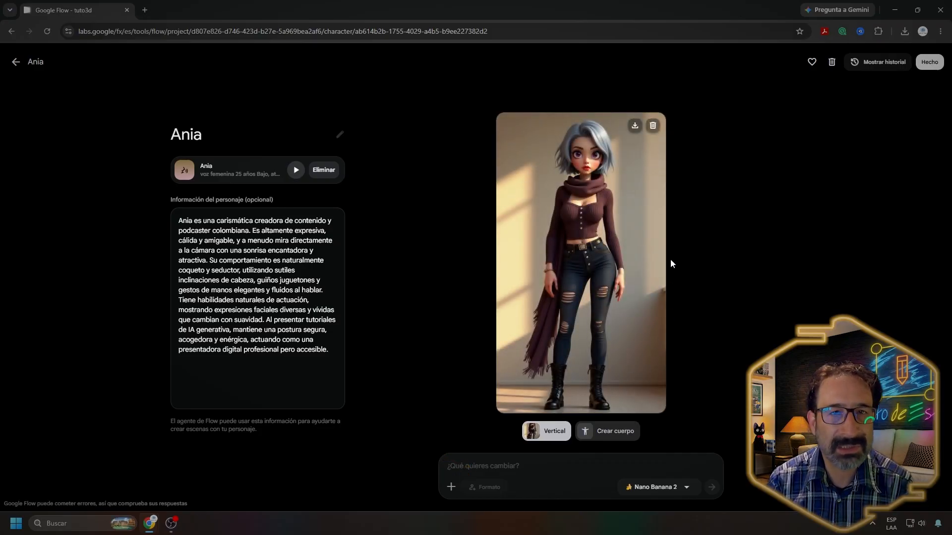
Attach the full-body image 00016-2986811651.png to the portrait prompt as a reference
left_click(452, 488)
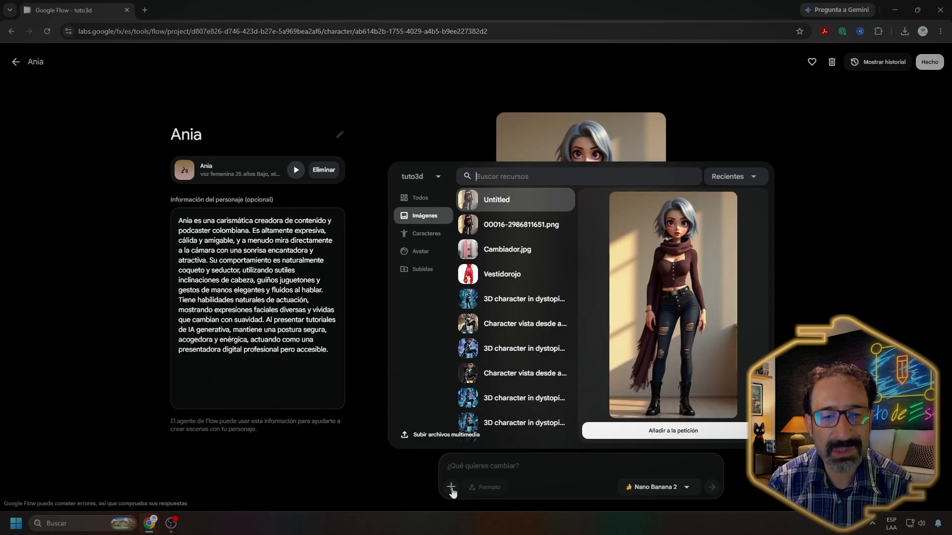
left_click(516, 224)
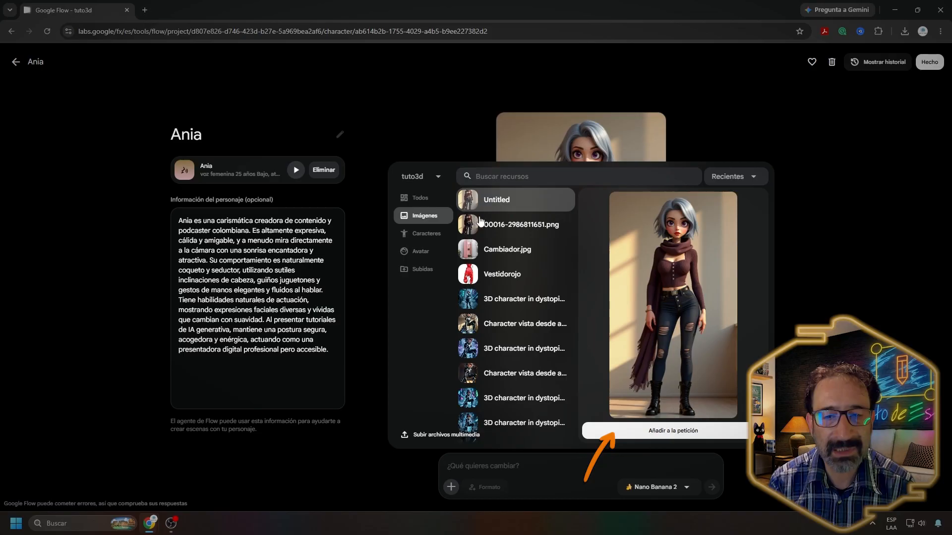
left_click(635, 431)
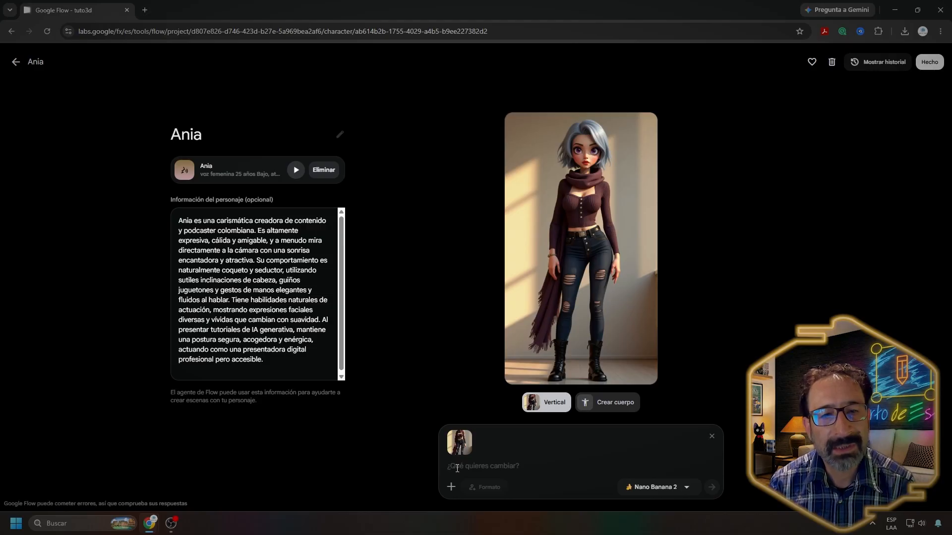
Enter "a" as a placeholder portrait prompt, format it into the medium studio shot template and examine its camera, lighting and framing text
type("a")
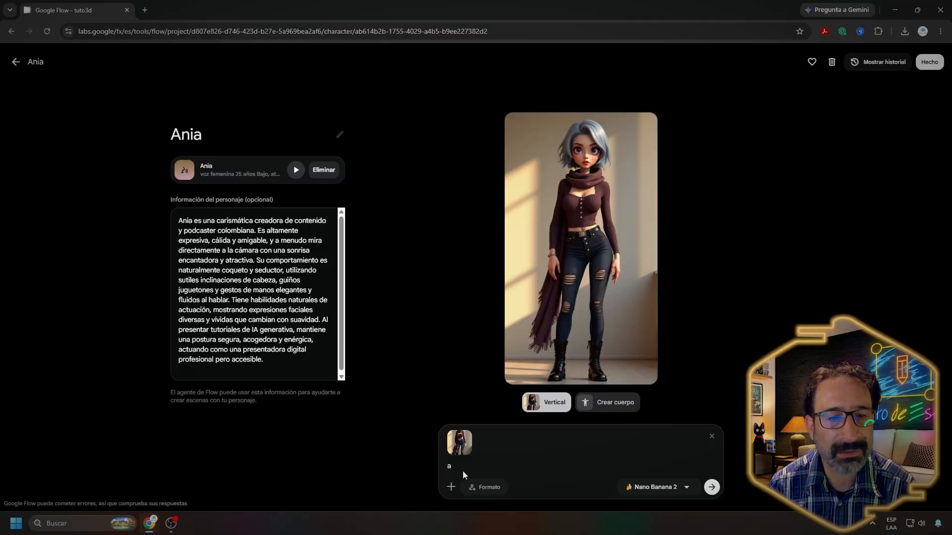
key("Return")
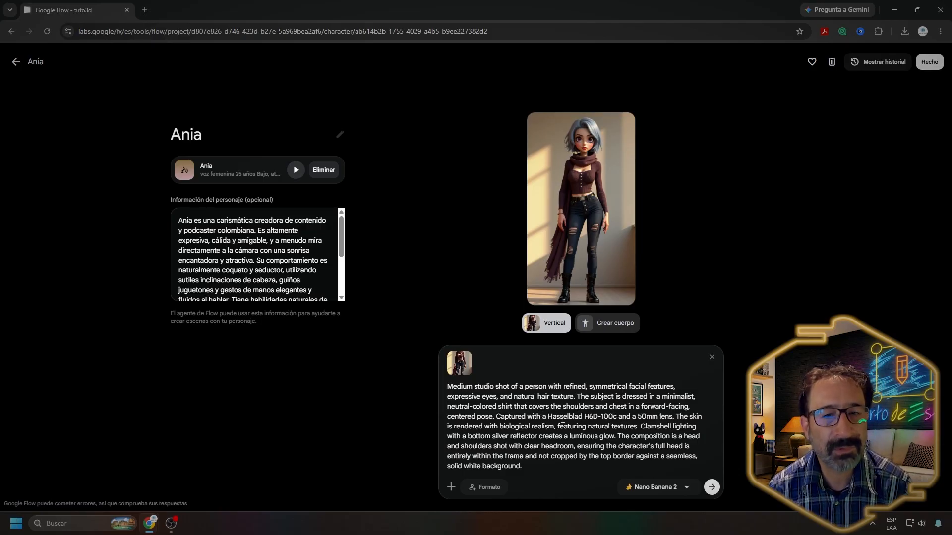
left_click_drag(497, 416, 604, 469)
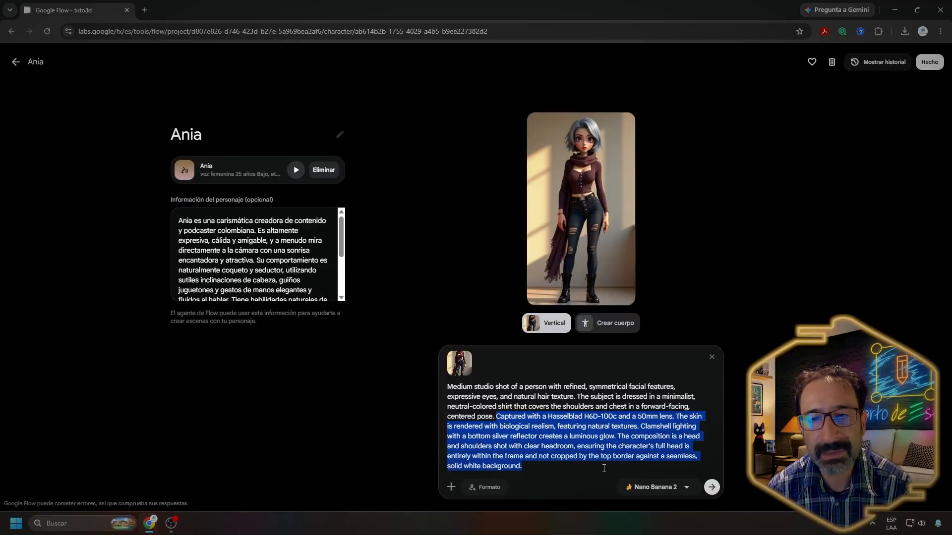
left_click(566, 470)
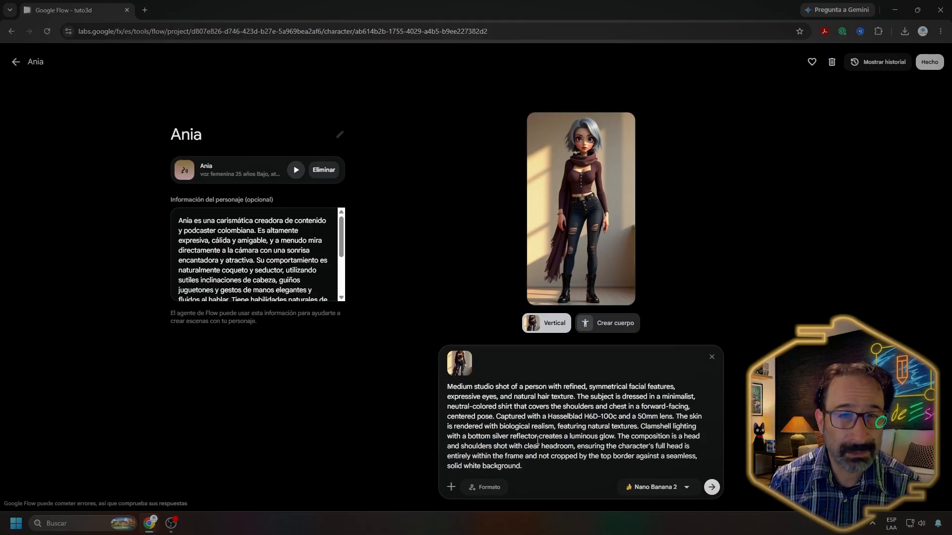
Replace the template's generic person description with the pasted Pixar-style 3D female character description, review the prompt and generate the portrait with Nano Banana 2
left_click_drag(520, 386, 495, 416)
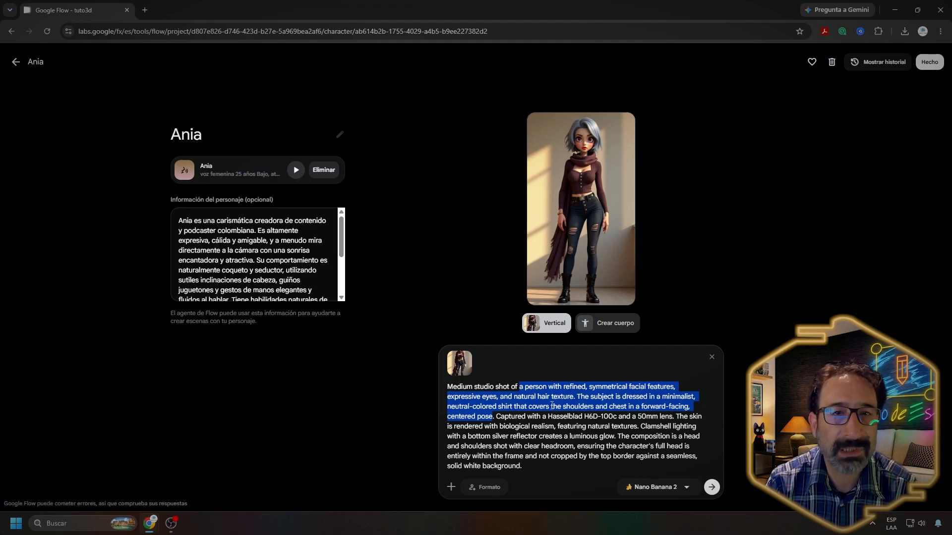
key("ctrl+v")
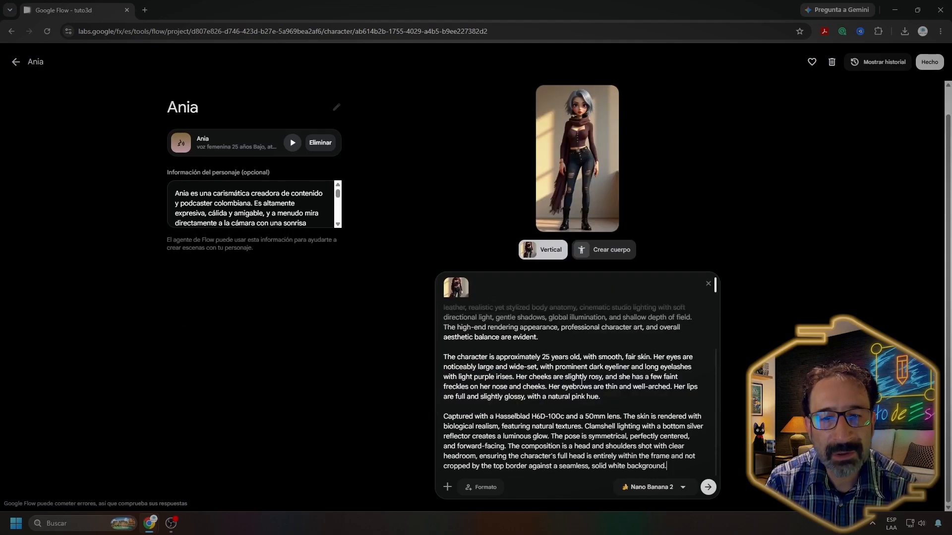
scroll(506, 358, "up", 2)
scroll(506, 358, "up", 1)
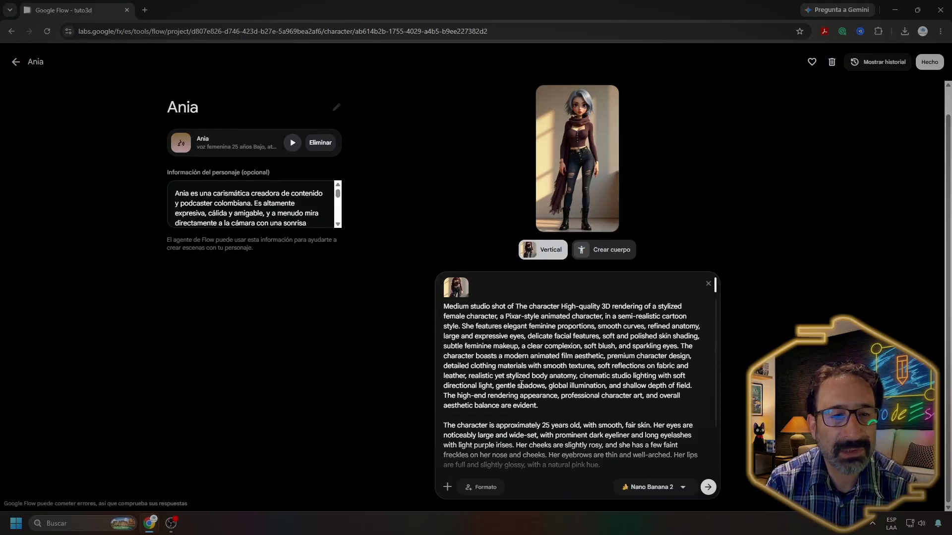
scroll(477, 343, "up", 1)
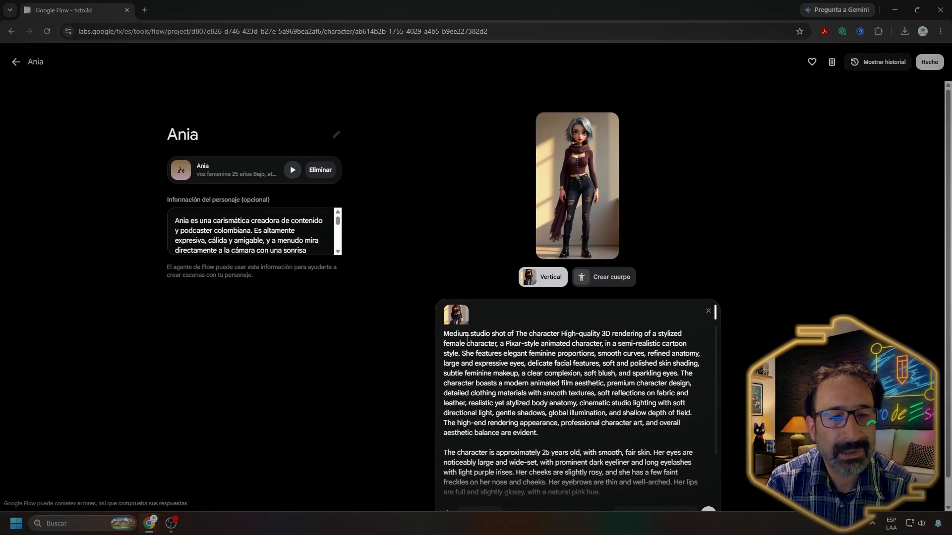
mouse_move(457, 321)
scroll(704, 427, "down", 1)
scroll(722, 471, "down", 1)
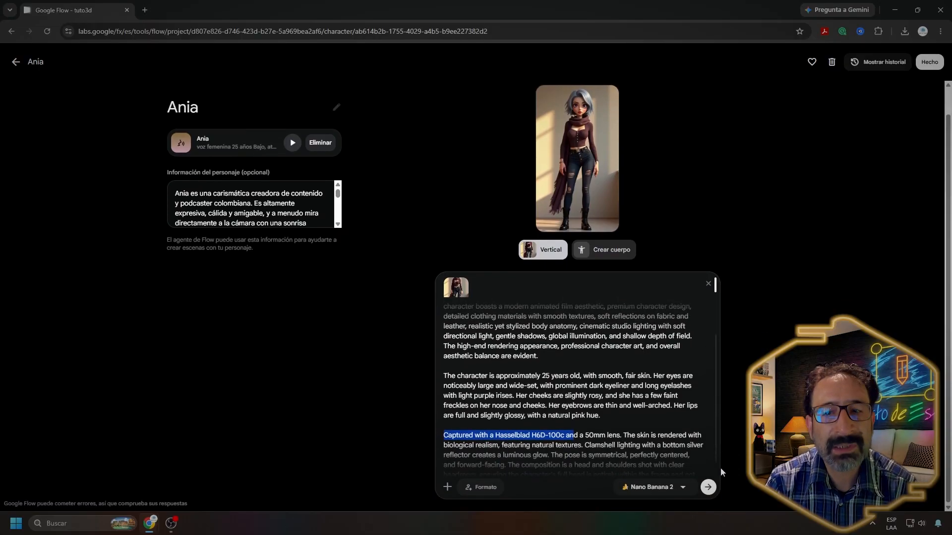
left_click(708, 486)
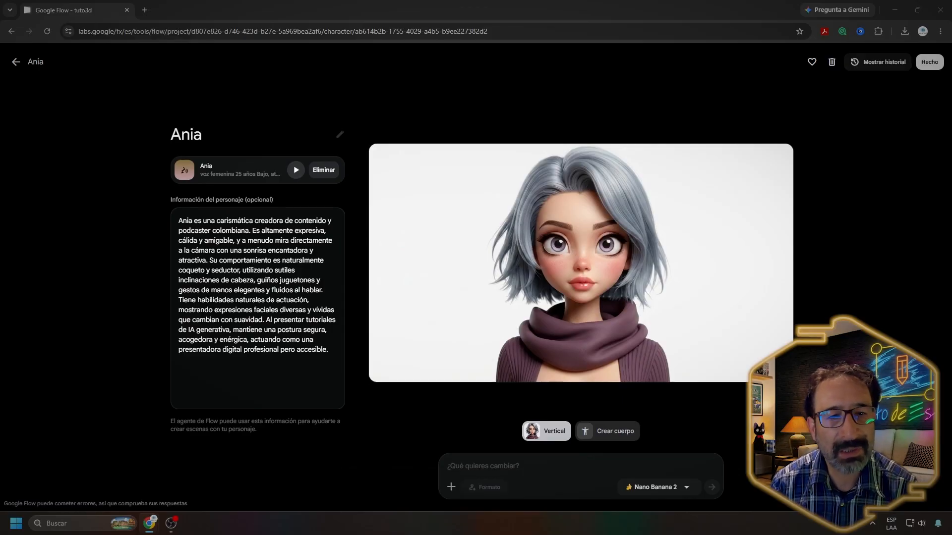
Start creating the character's body image, using the generated portrait as the reference
mouse_move(680, 213)
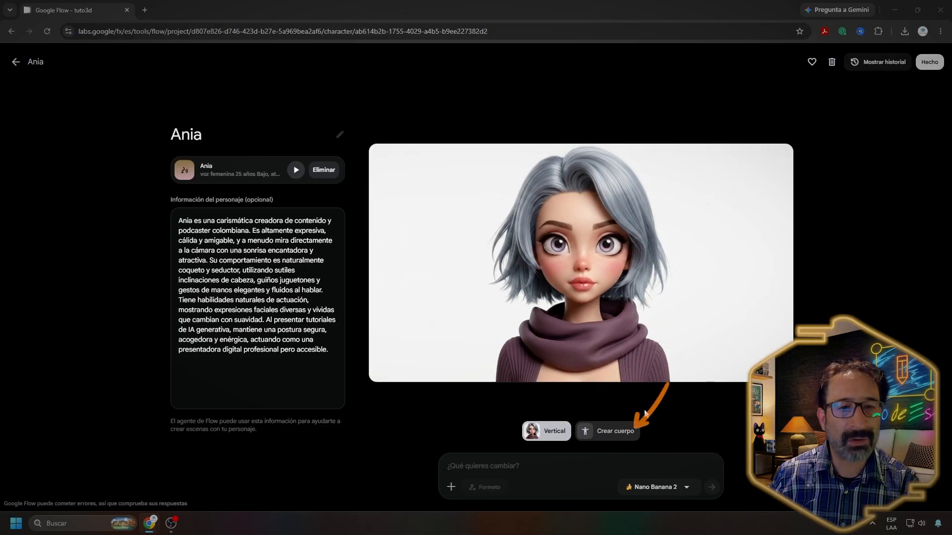
left_click(608, 432)
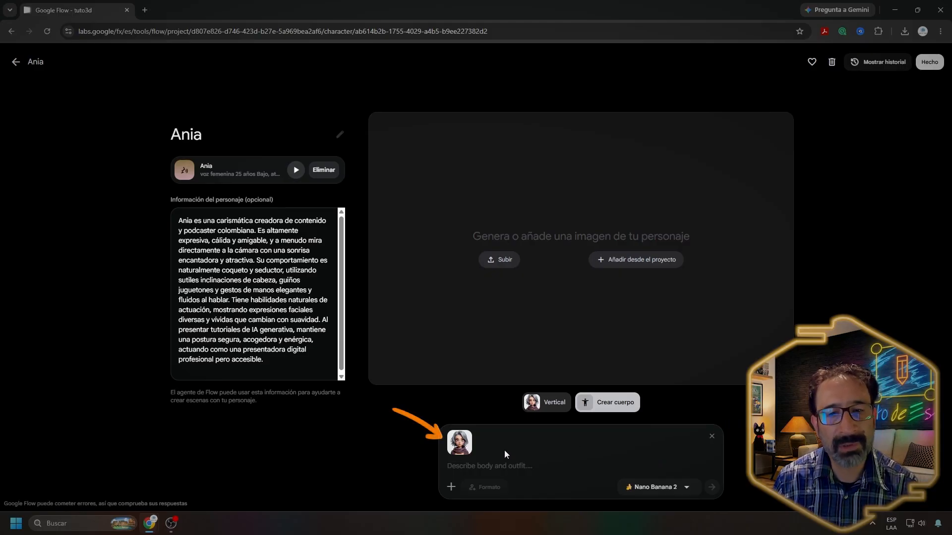
mouse_move(461, 448)
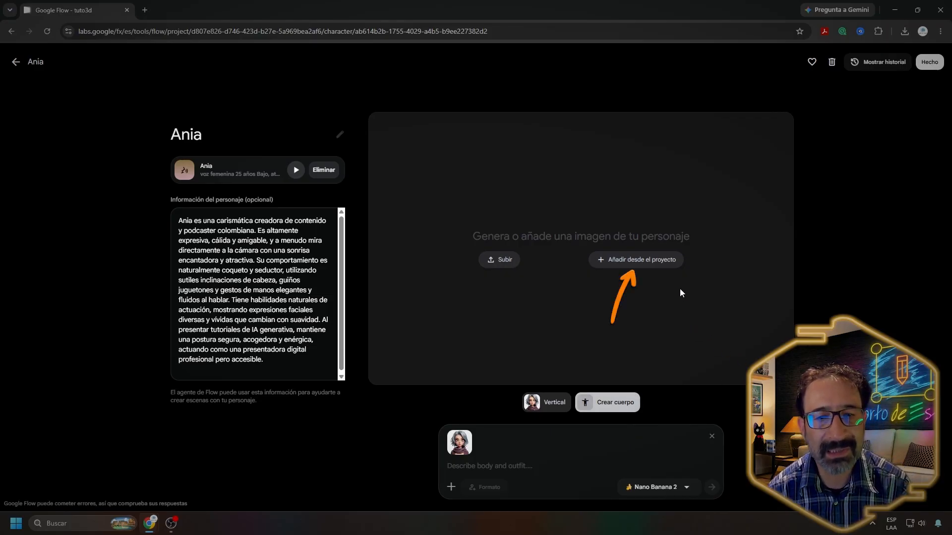
left_click(661, 267)
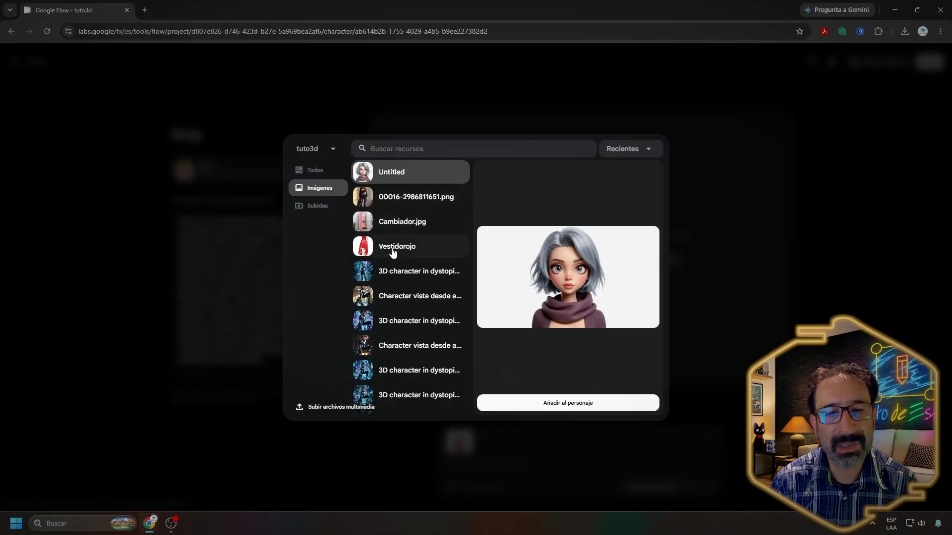
scroll(404, 275, "down", 5)
left_click(404, 272)
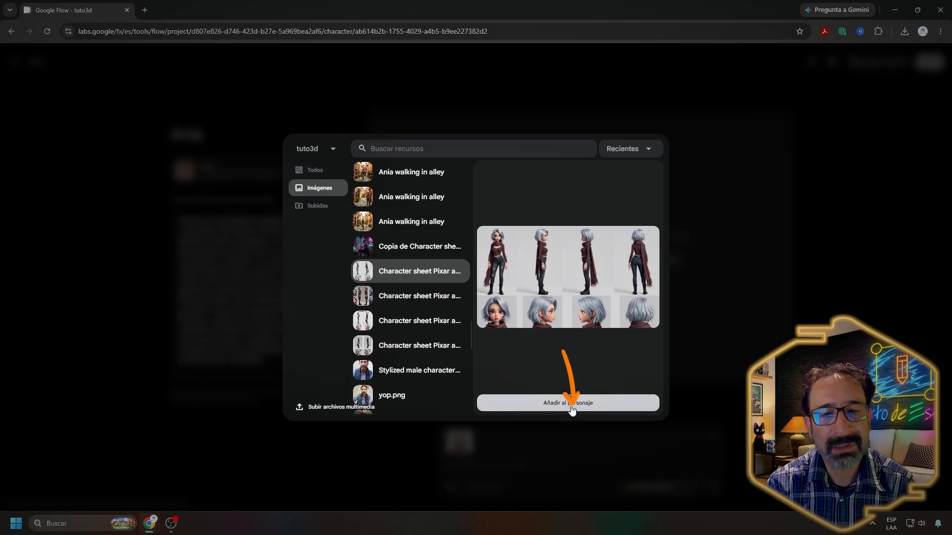
left_click(587, 404)
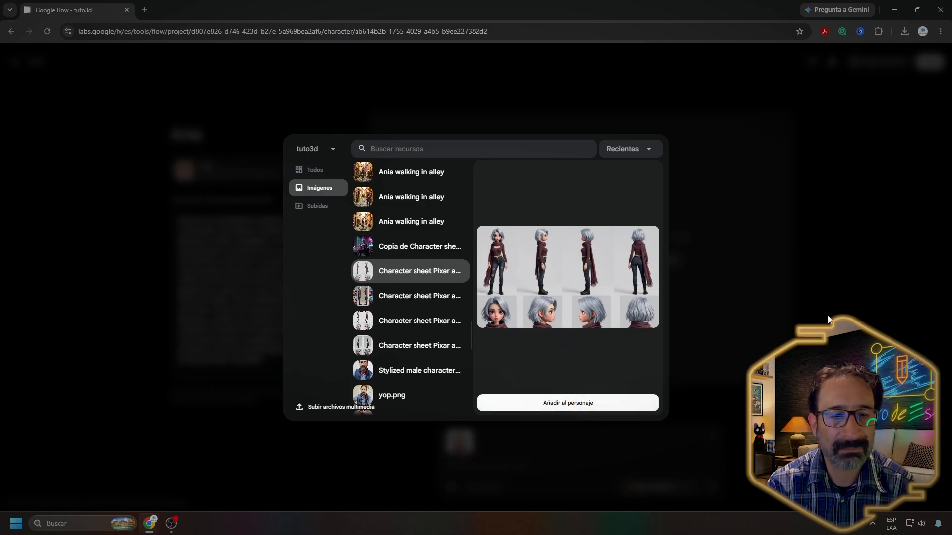
Enter "a" as a placeholder body prompt and format it into the full-body three-view triptych template
mouse_move(465, 460)
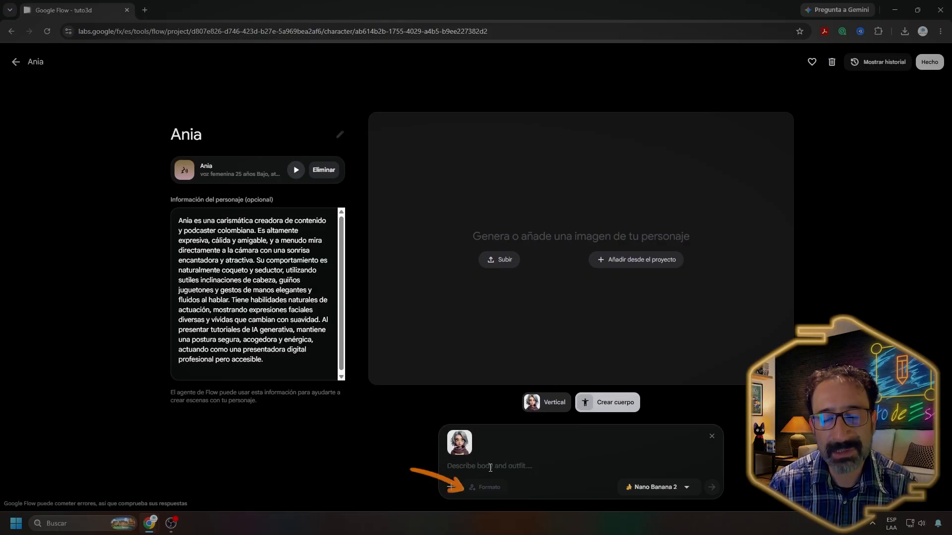
type("a")
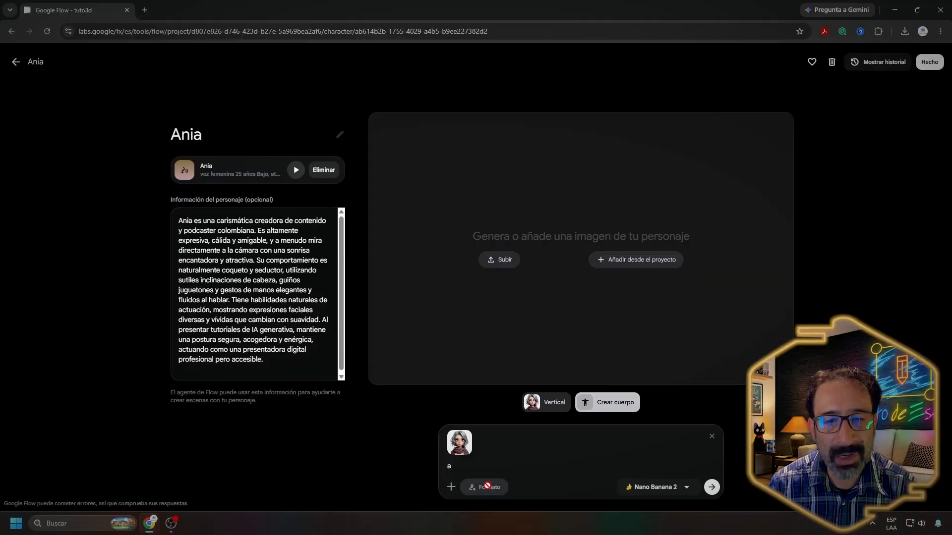
left_click(489, 488)
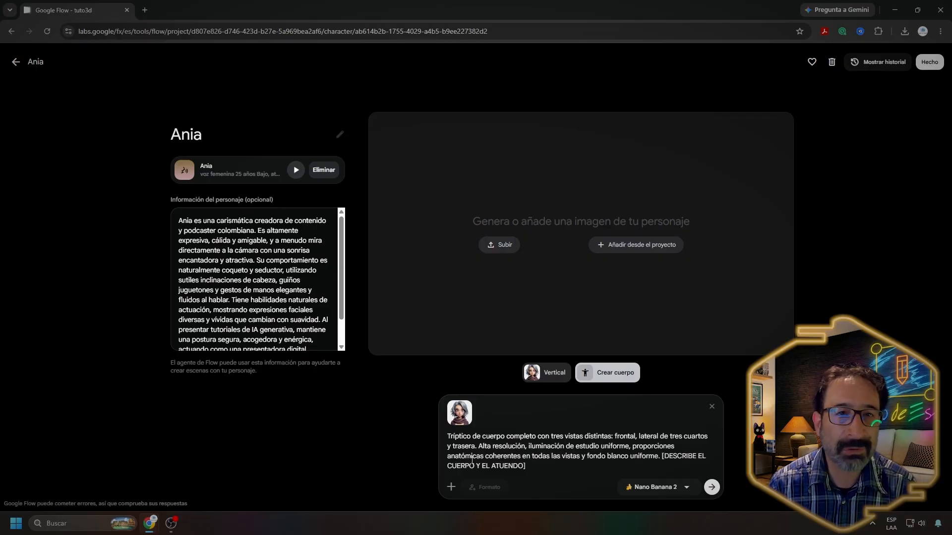
Replace the text DESCRIBE EL CUERPO Y EL ATUENDO with the pasted description of the 170 cm character's hair, blouse, jeans, boots and scarf
left_click_drag(663, 456, 523, 465)
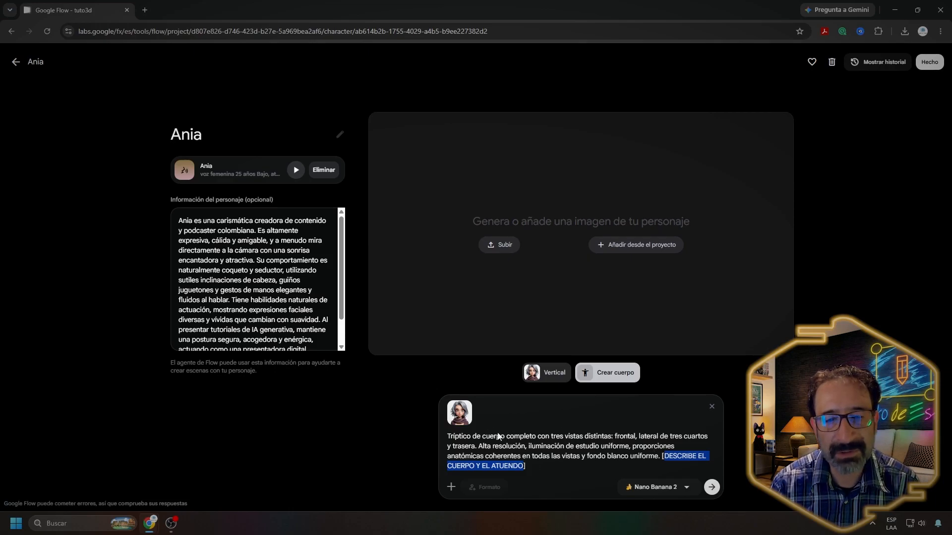
right_click(677, 458)
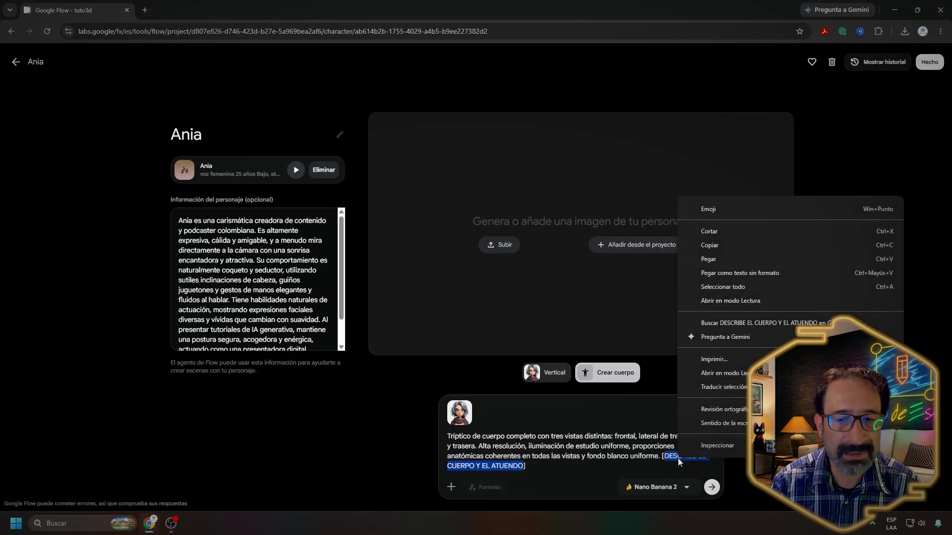
left_click(720, 260)
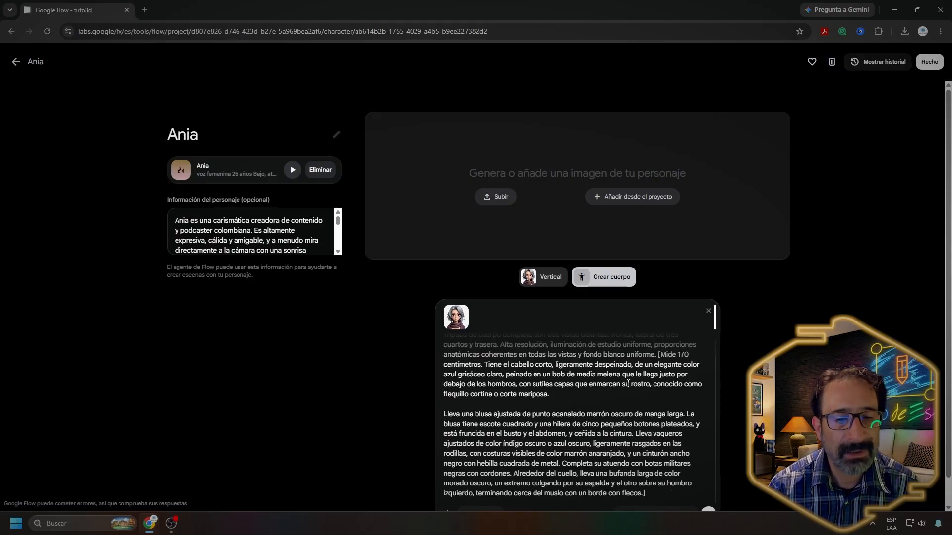
Generate the three-view body image with Nano Banana 2, and permanently delete the generated image from the character
scroll(694, 446, "down", 1)
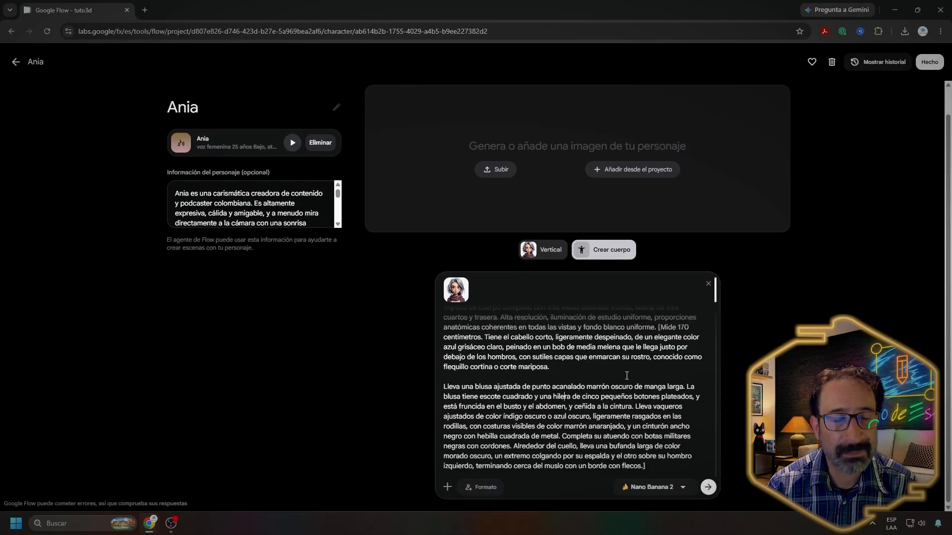
left_click(708, 488)
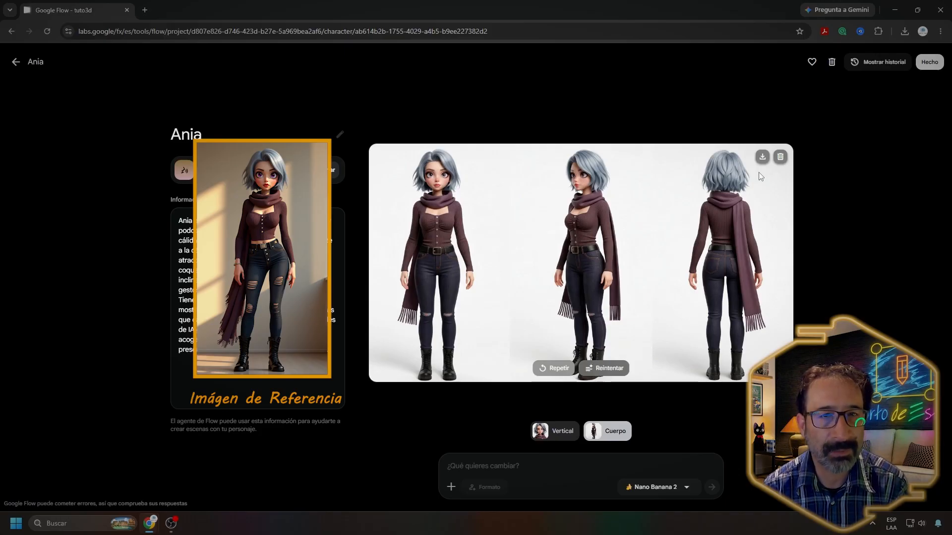
left_click(779, 158)
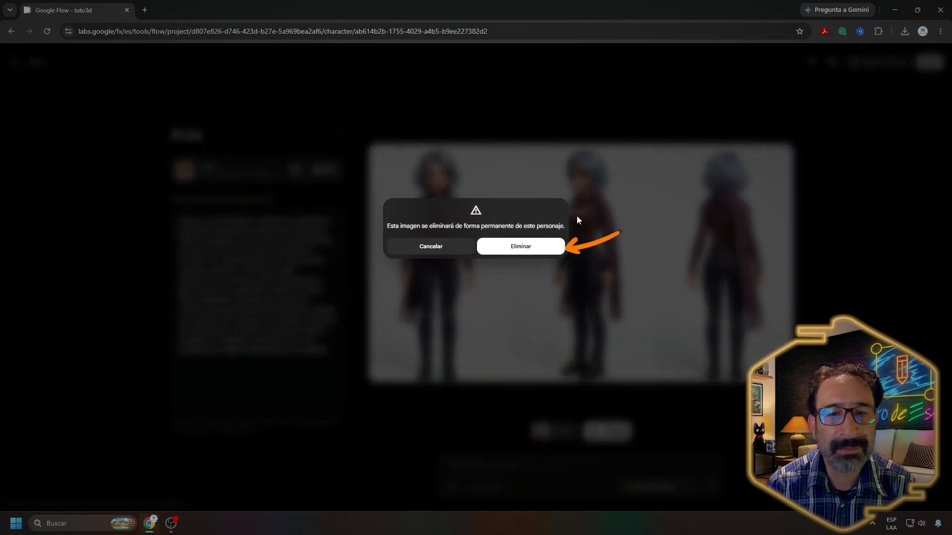
left_click(545, 253)
Attach the Untitled portrait and the full-body image 00016-2986811651.png to the body prompt as references
left_click(451, 488)
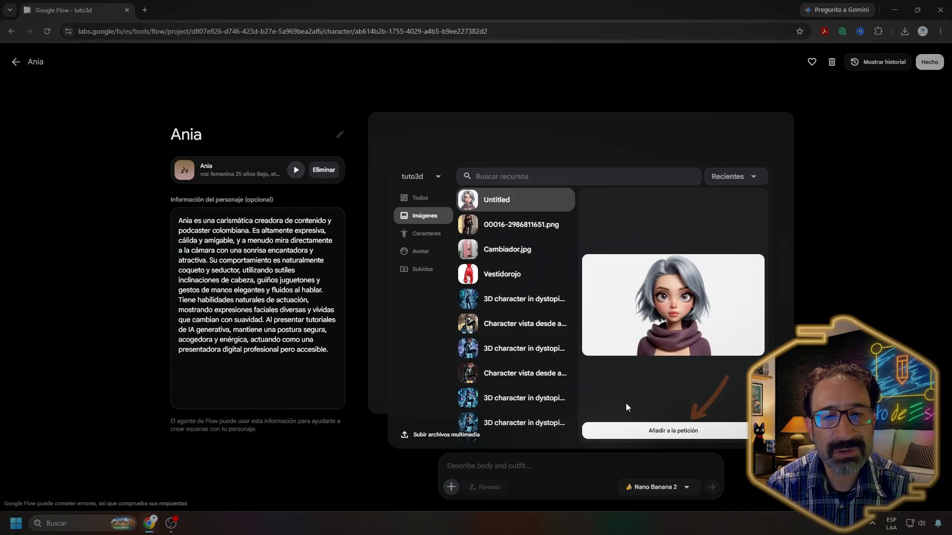
left_click(660, 434)
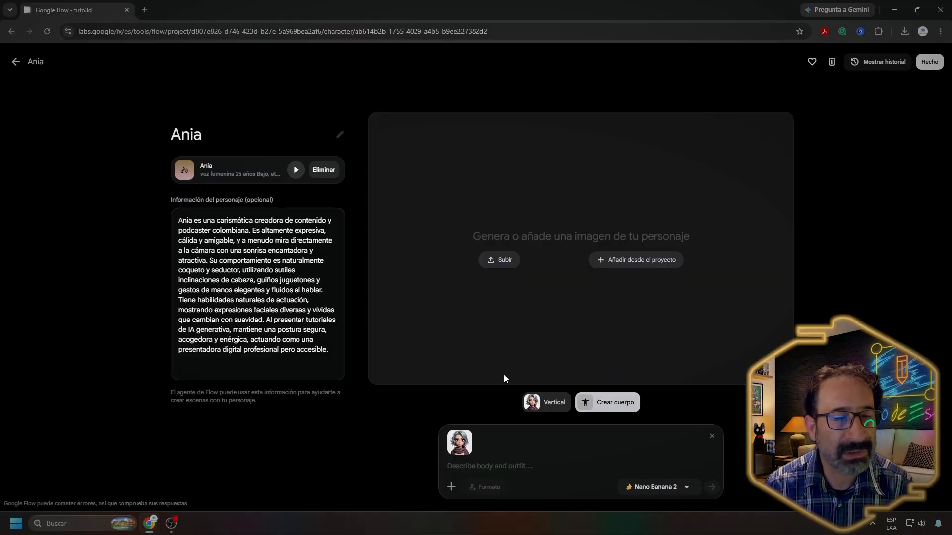
left_click(451, 487)
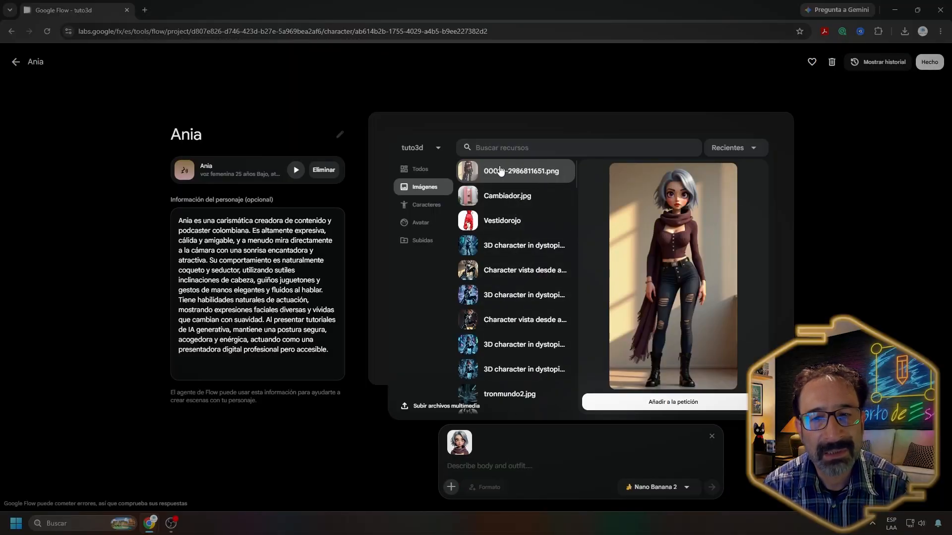
left_click(669, 406)
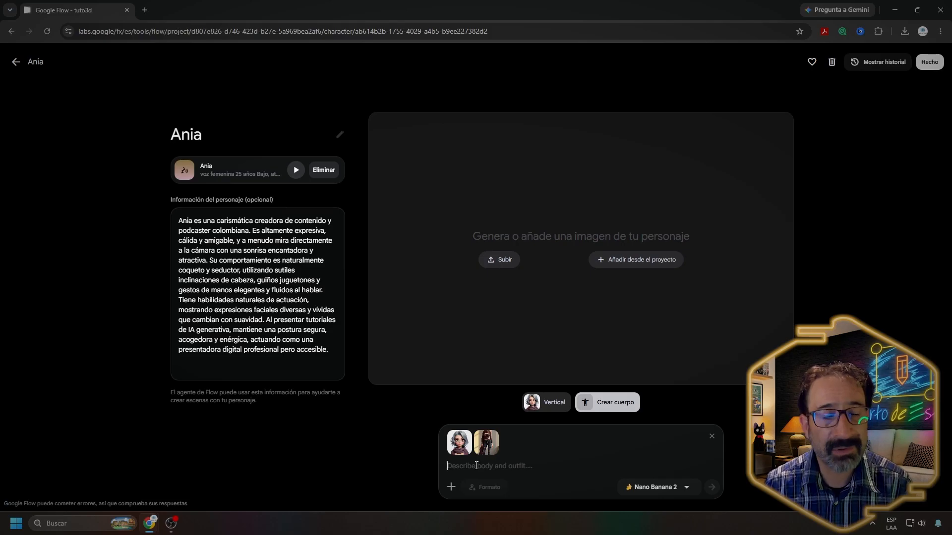
Enter "a" as a placeholder prompt alongside both reference images and format it into the full-body triptych template
type("a")
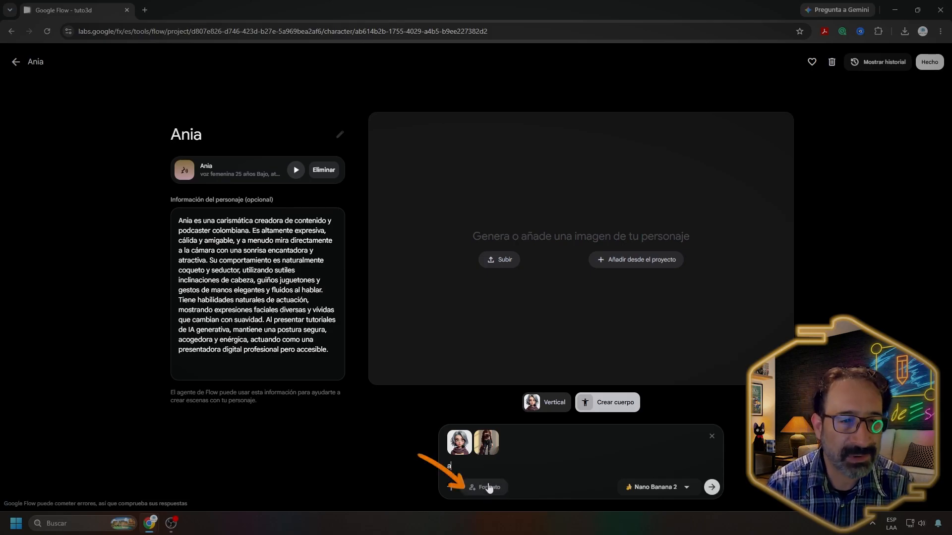
left_click(487, 488)
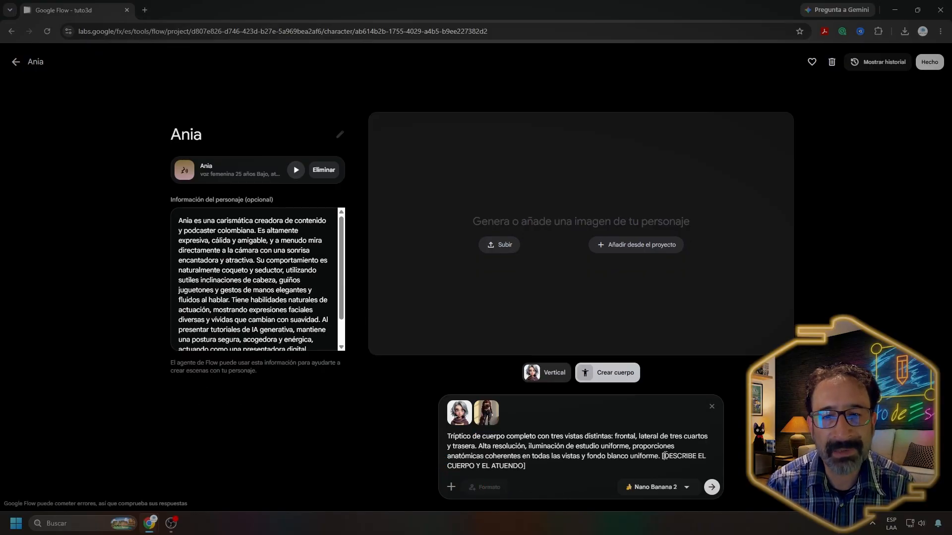
Replace DESCRIBE EL CUERPO Y EL ATUENDO with the pasted 170 cm body and outfit description, and generate the image with Nano Banana 2
left_click_drag(663, 456, 569, 467)
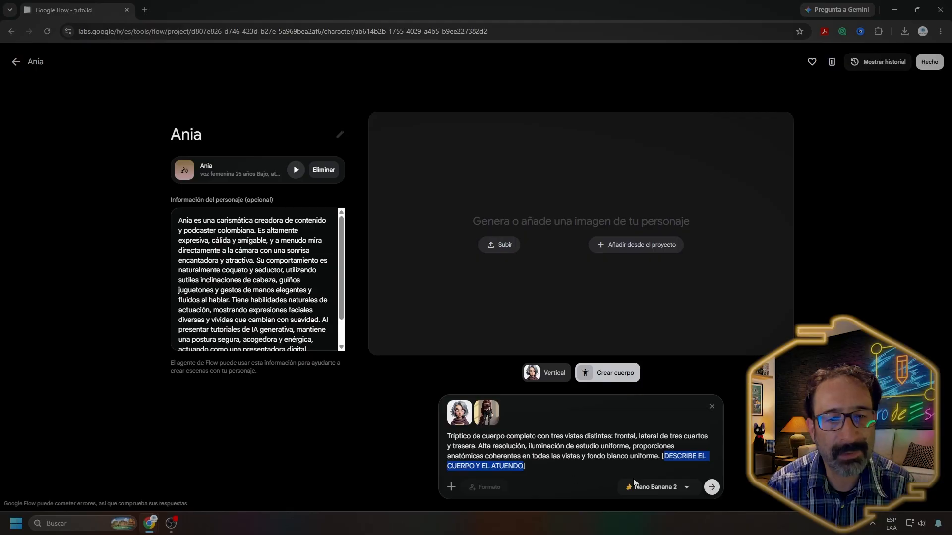
right_click(672, 457)
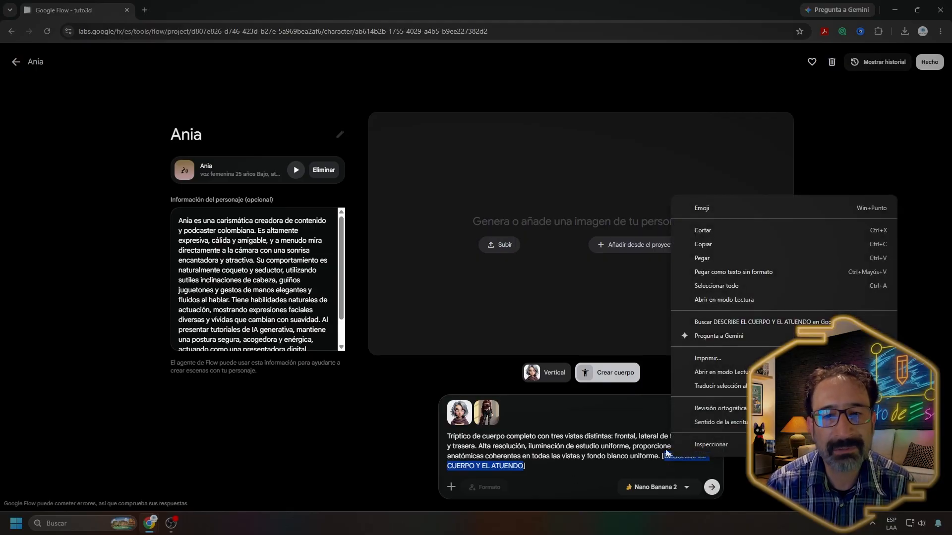
left_click(704, 259)
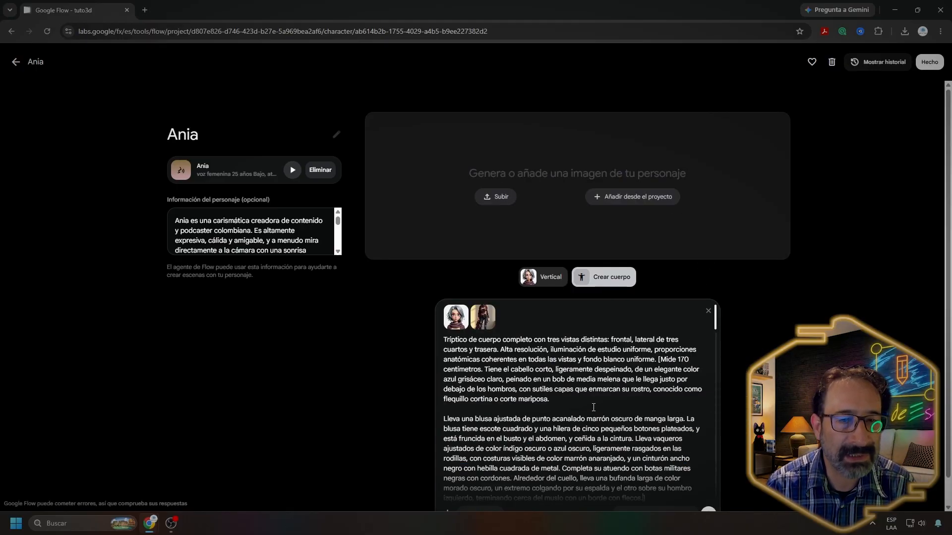
scroll(723, 417, "down", 1)
left_click(708, 487)
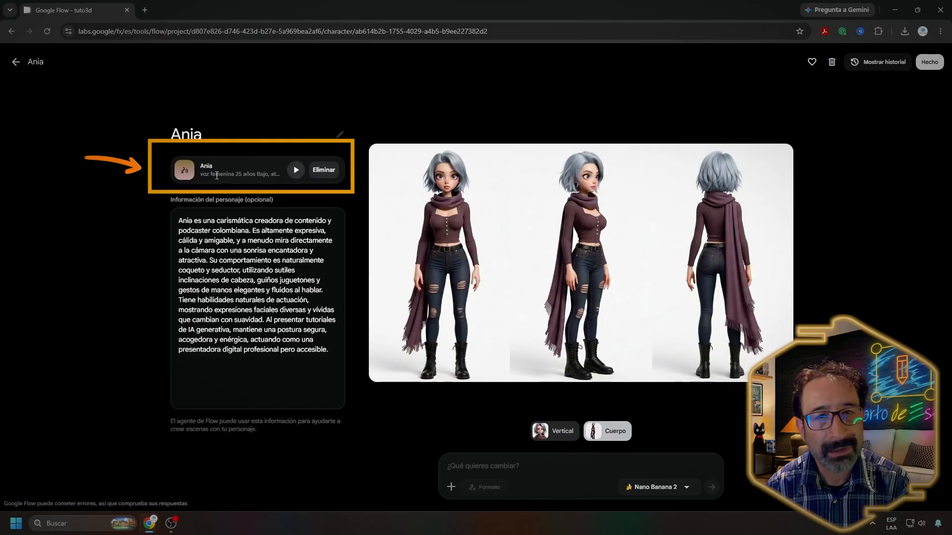
Remove the voice assigned to the character and browse the catalogue of available voices
left_click(323, 171)
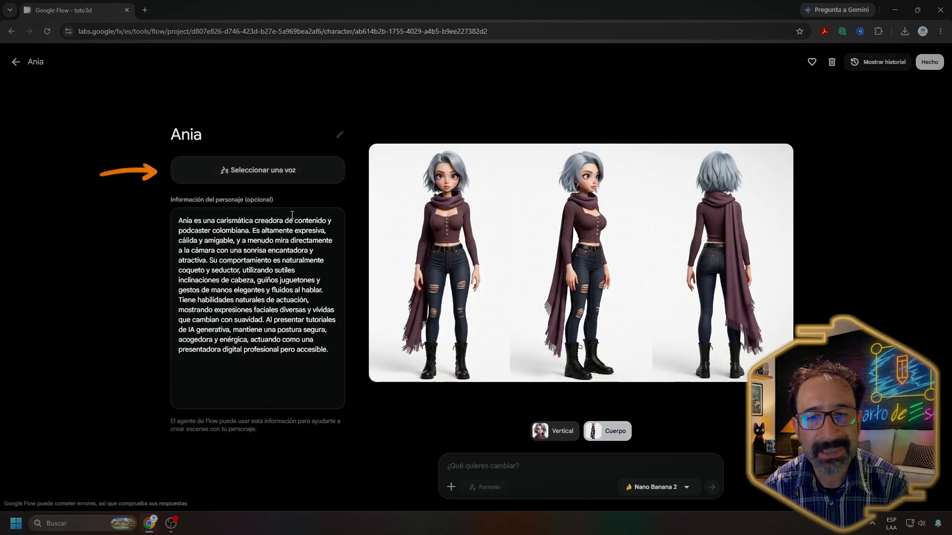
left_click(256, 170)
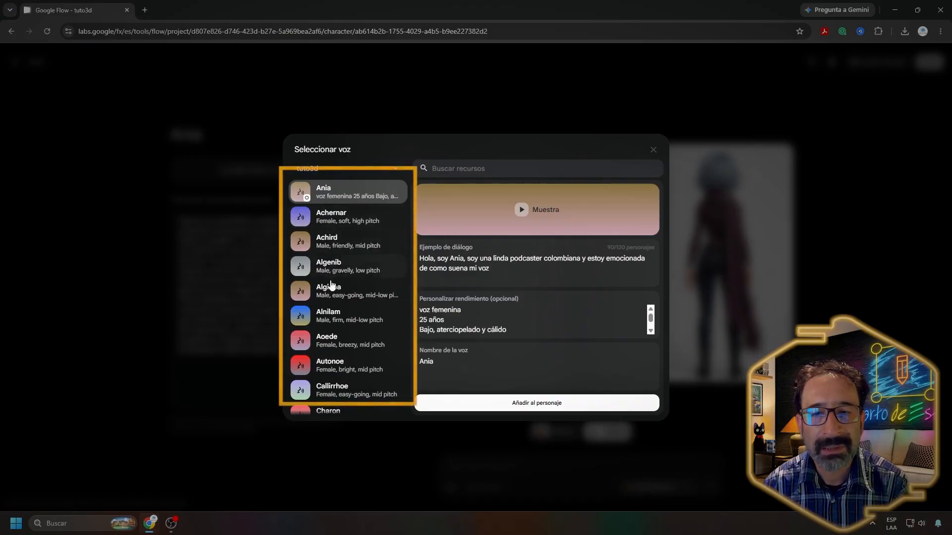
scroll(339, 275, "down", 10)
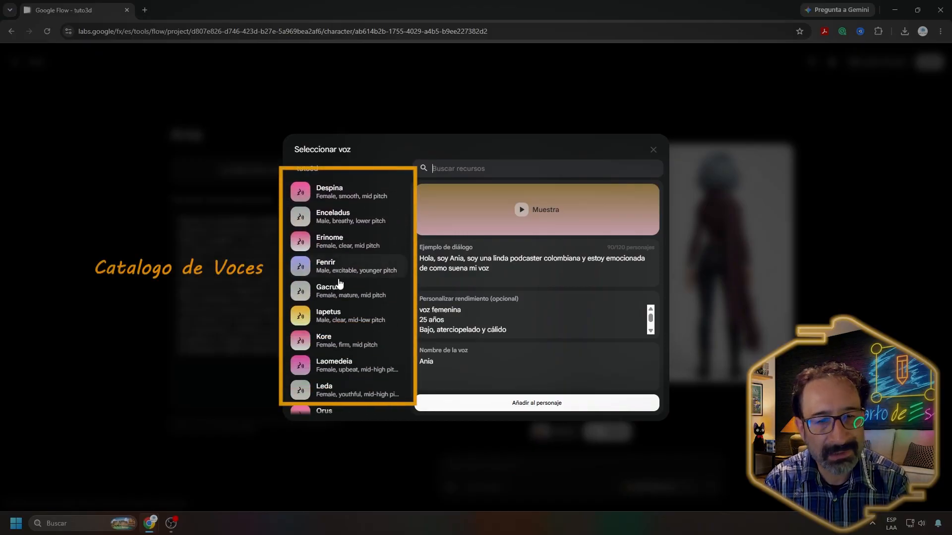
scroll(339, 275, "up", 10)
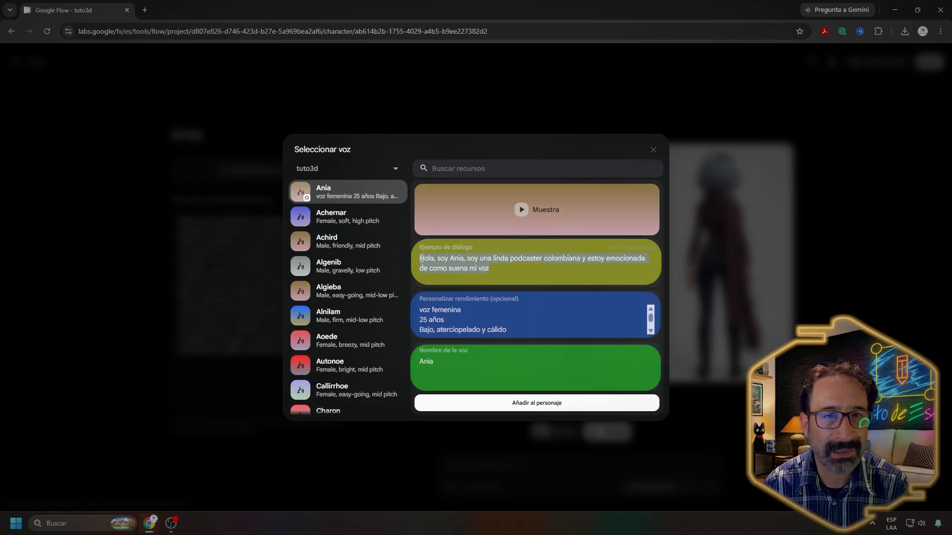
Review the custom Ania voice's performance description and voice name
left_click_drag(503, 335, 466, 326)
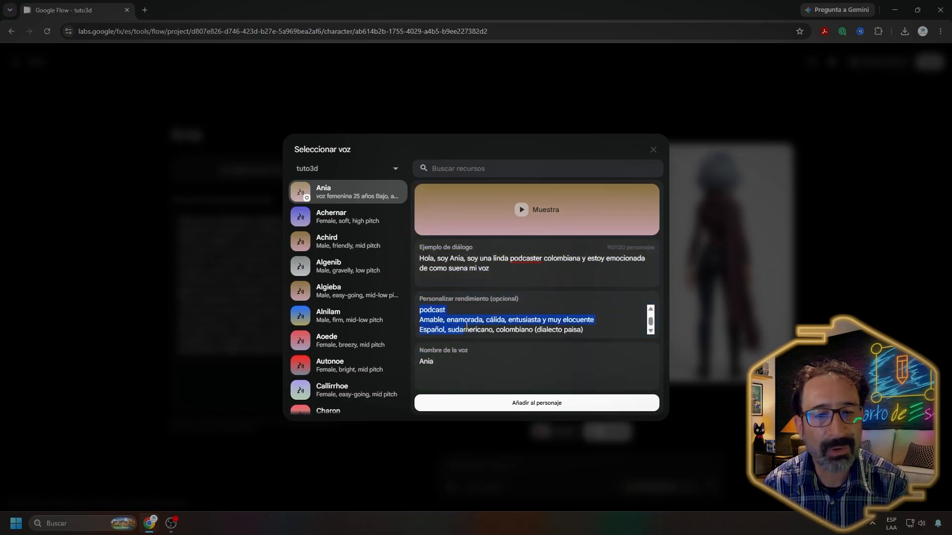
left_click(590, 331)
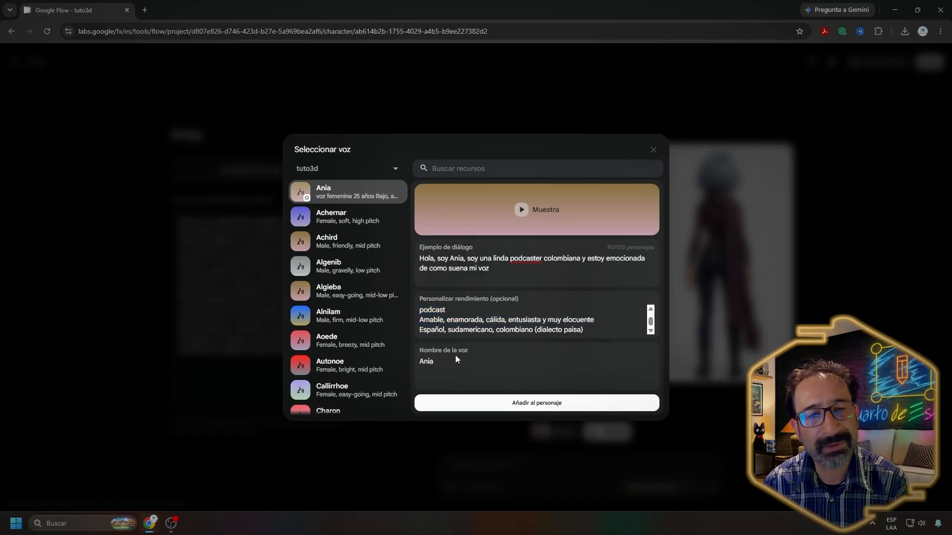
left_click_drag(450, 362, 423, 363)
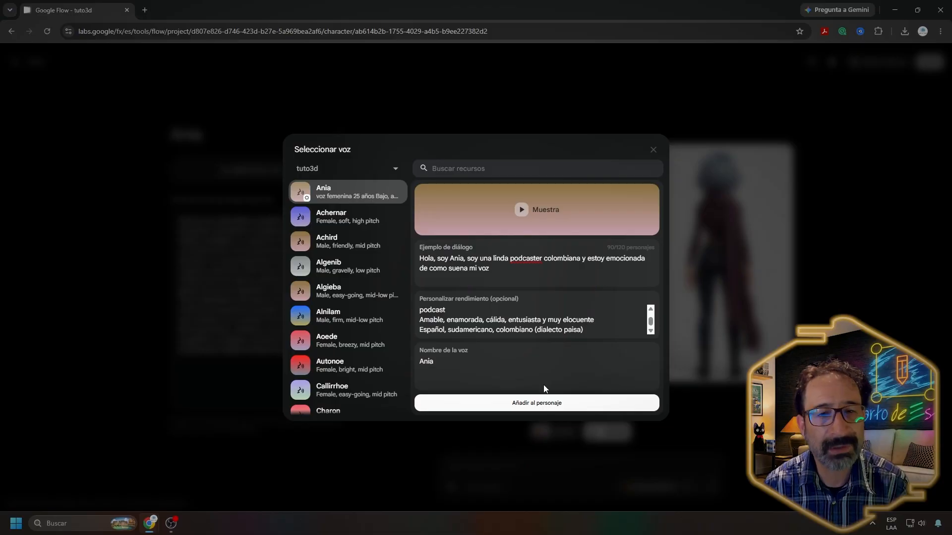
Check the Achernar voice's options, assign the custom Ania voice to the character, and finish editing the character
left_click(344, 213)
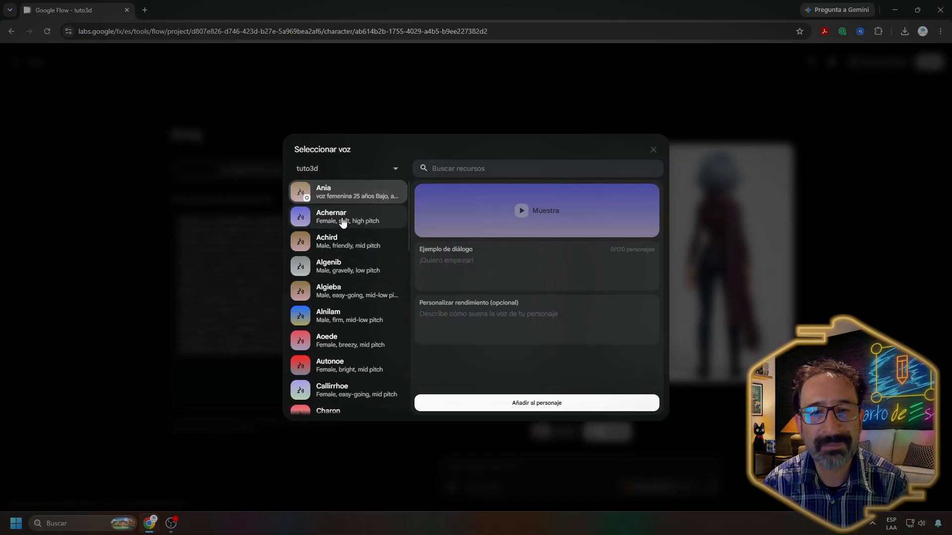
left_click(348, 193)
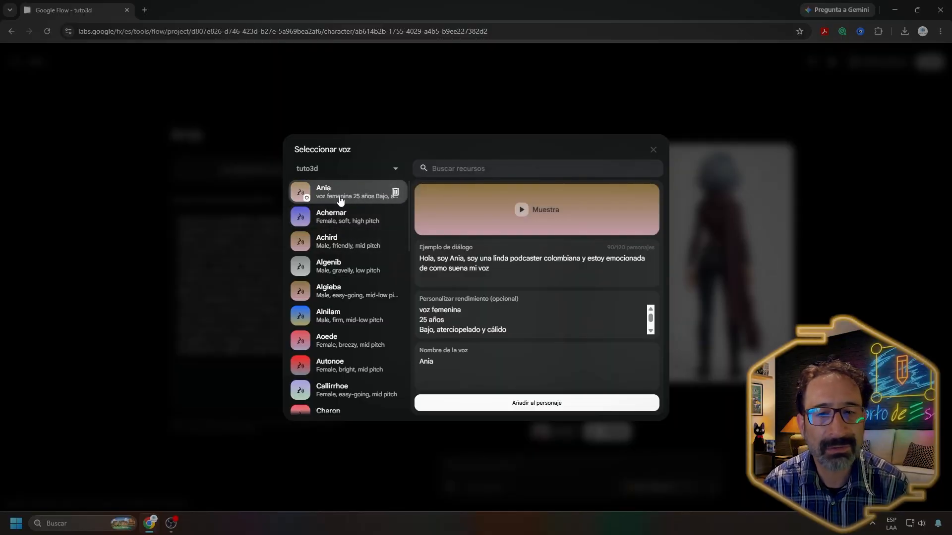
left_click(477, 402)
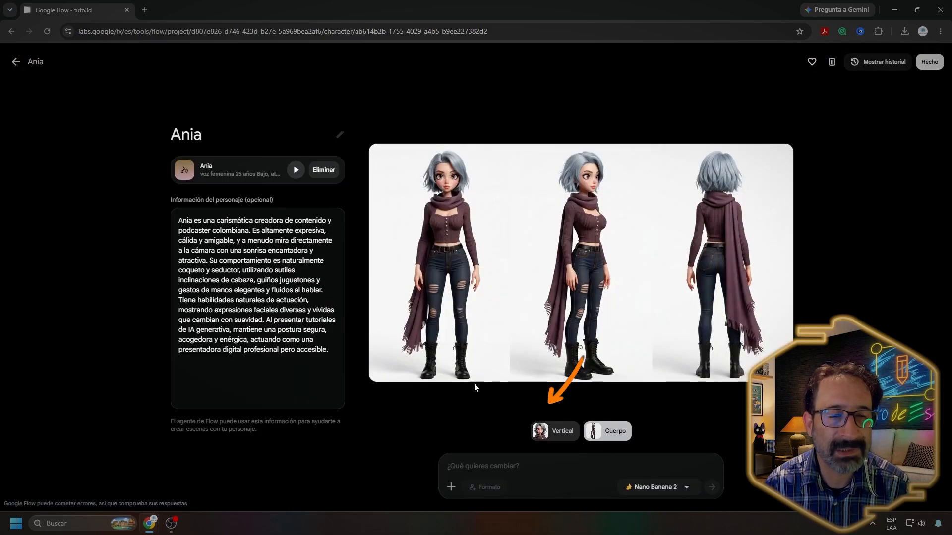
left_click(928, 64)
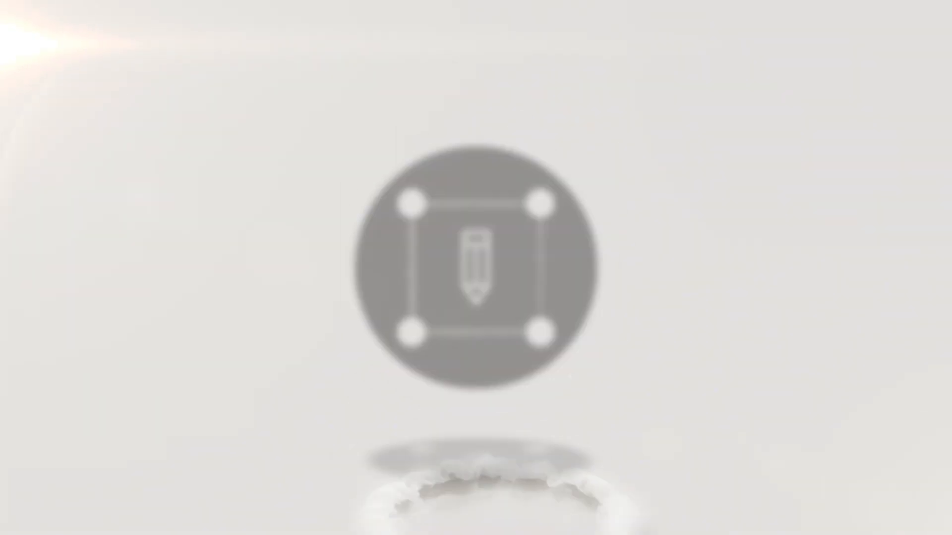